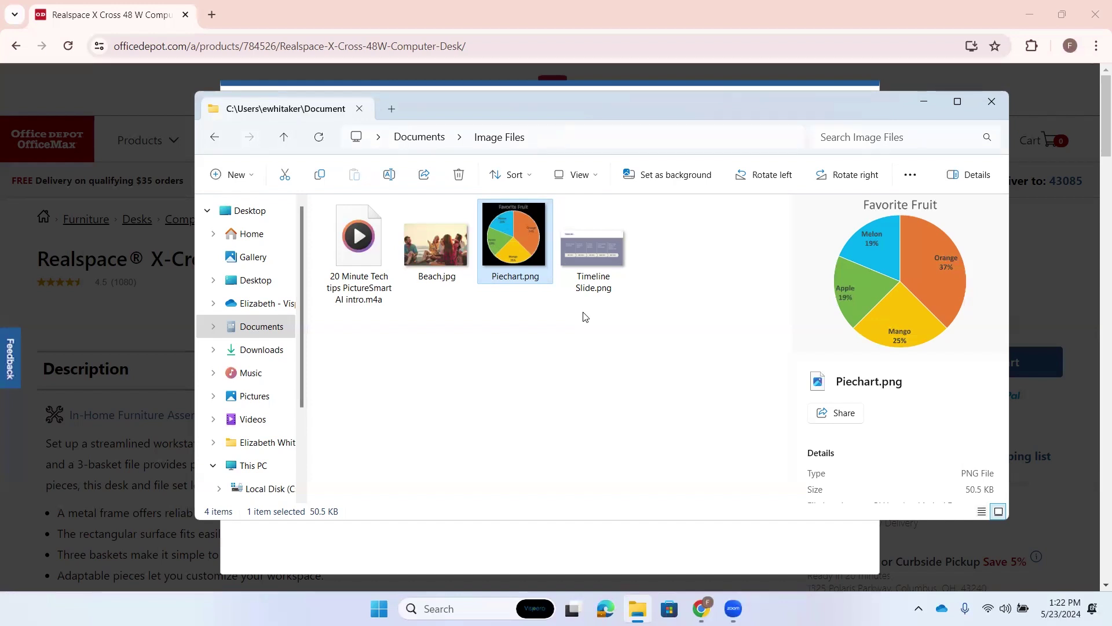
Select Beach.jpg in the Image Files folder, generate a Picture Smart description of it and read the description.
key("Left")
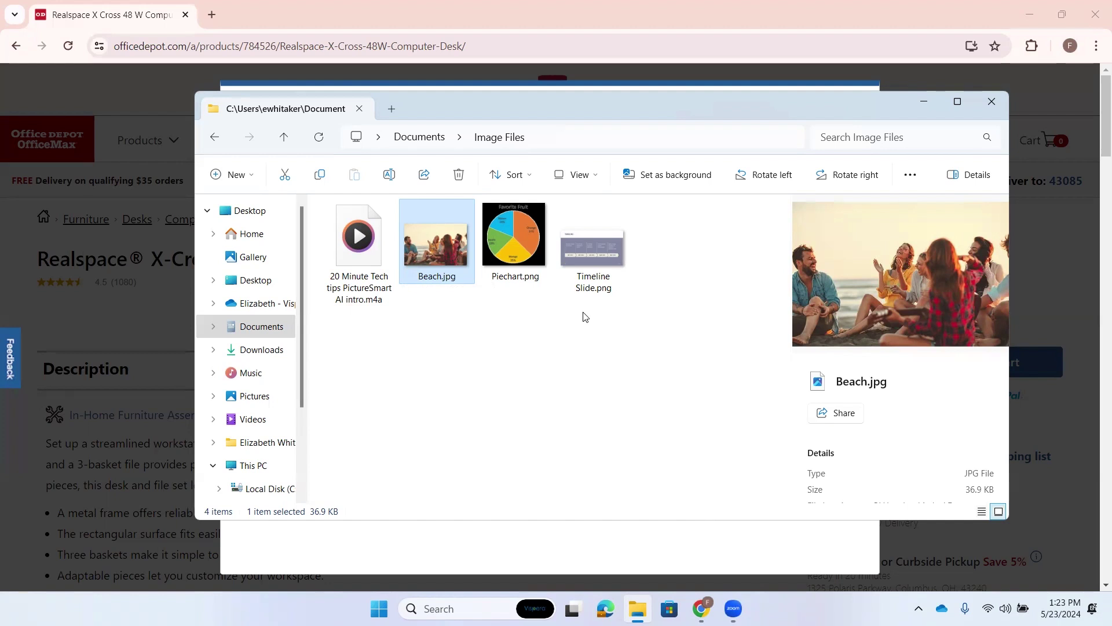
key("Insert+space")
key("p")
key("f")
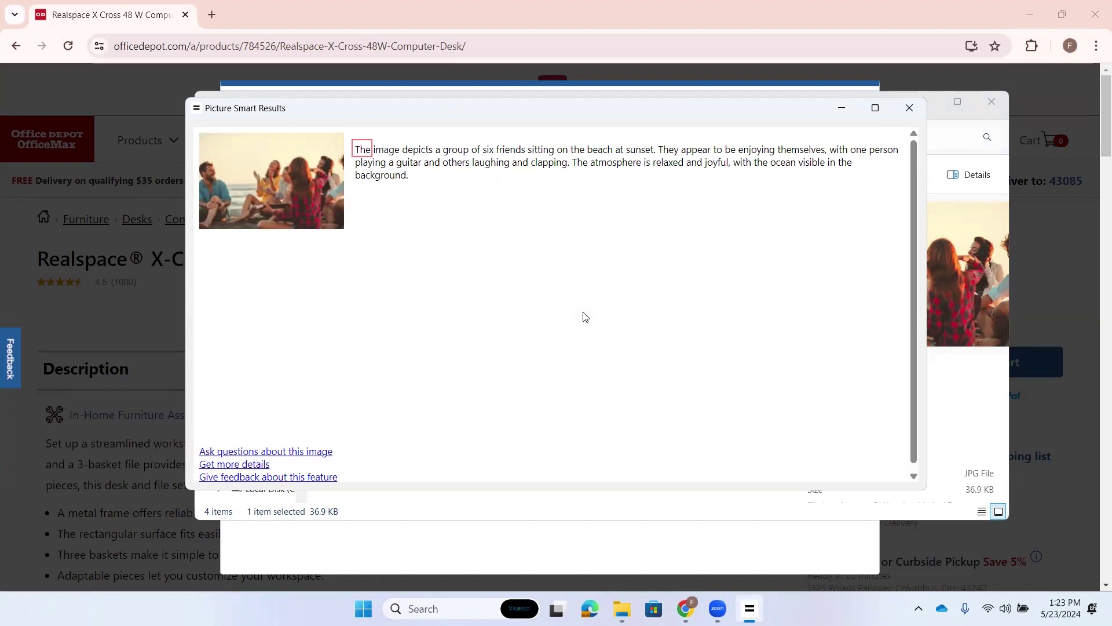
key("Down")
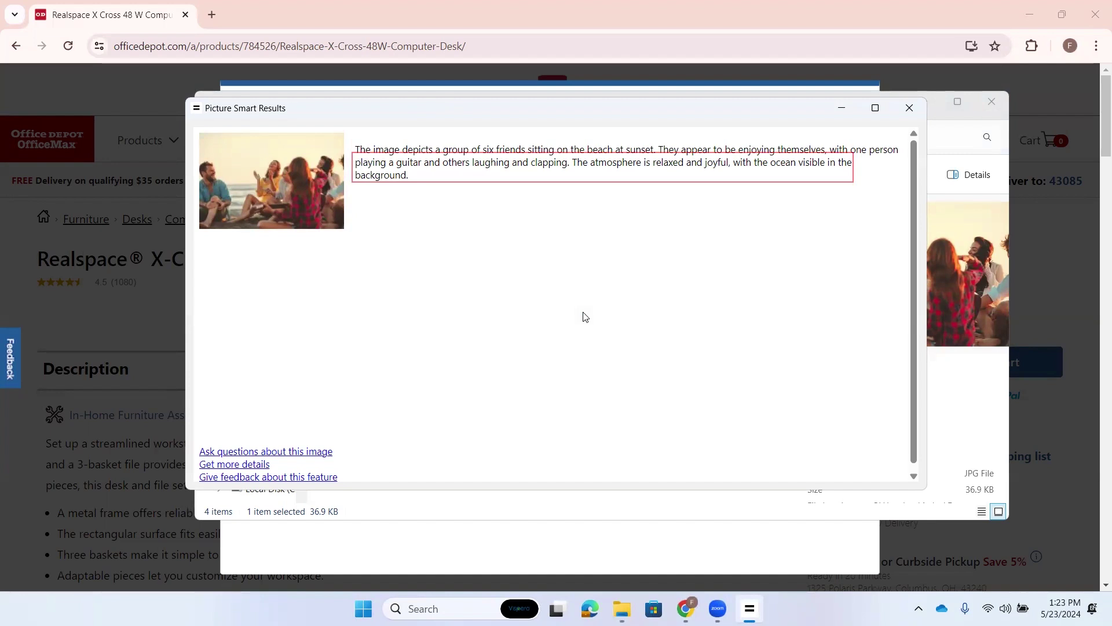
key("Down")
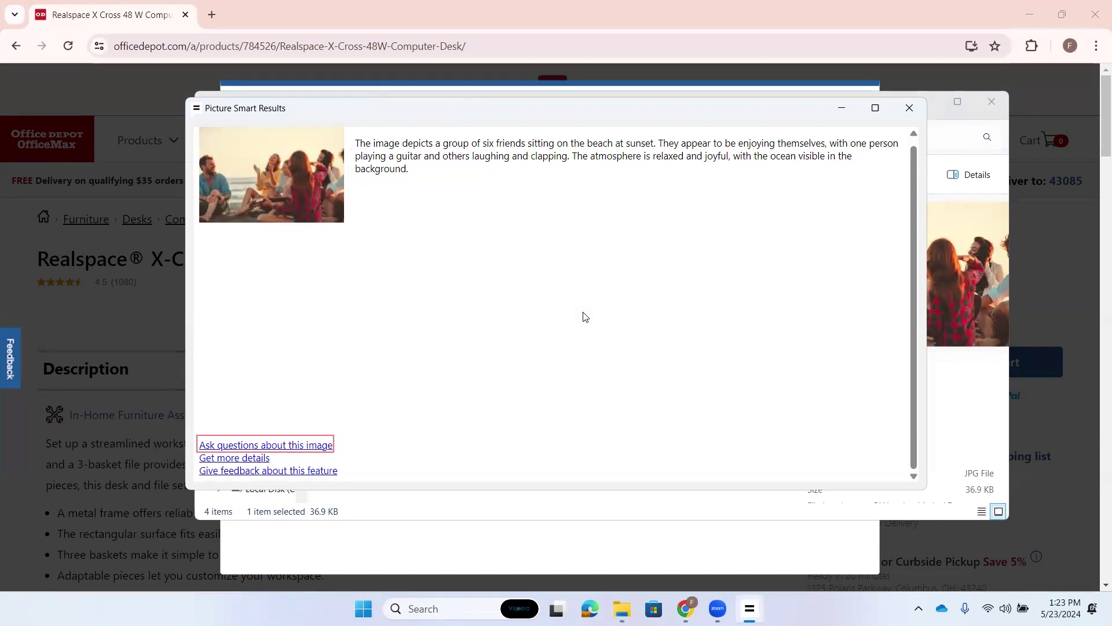
Request more details about the beach image and review the Claude and ChatGPT descriptions.
key("Tab")
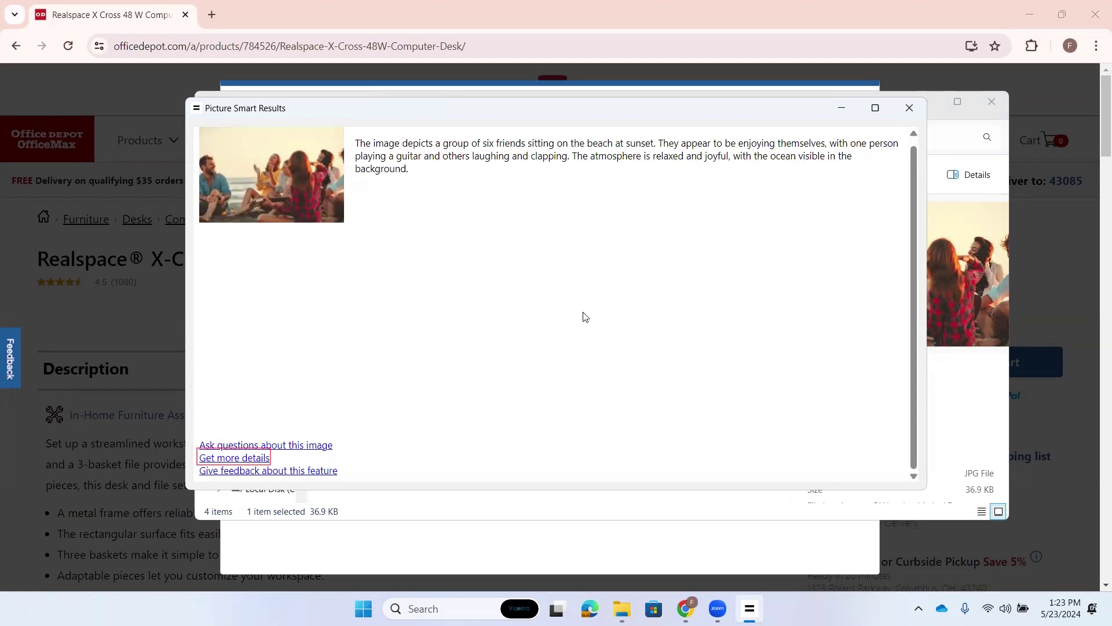
key("Tab")
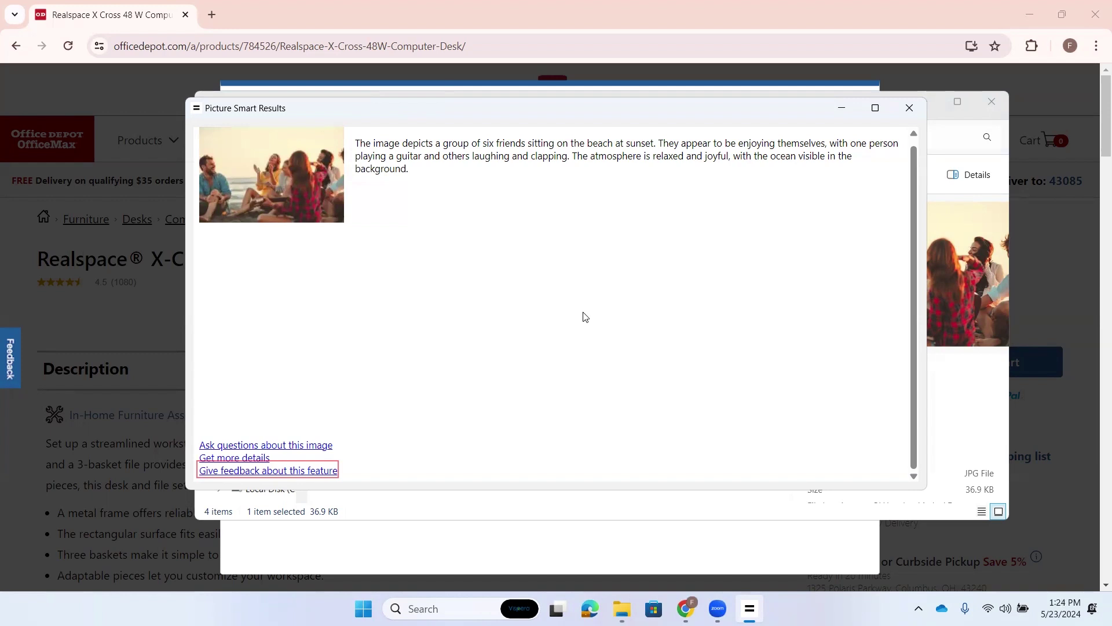
key("shift+Tab")
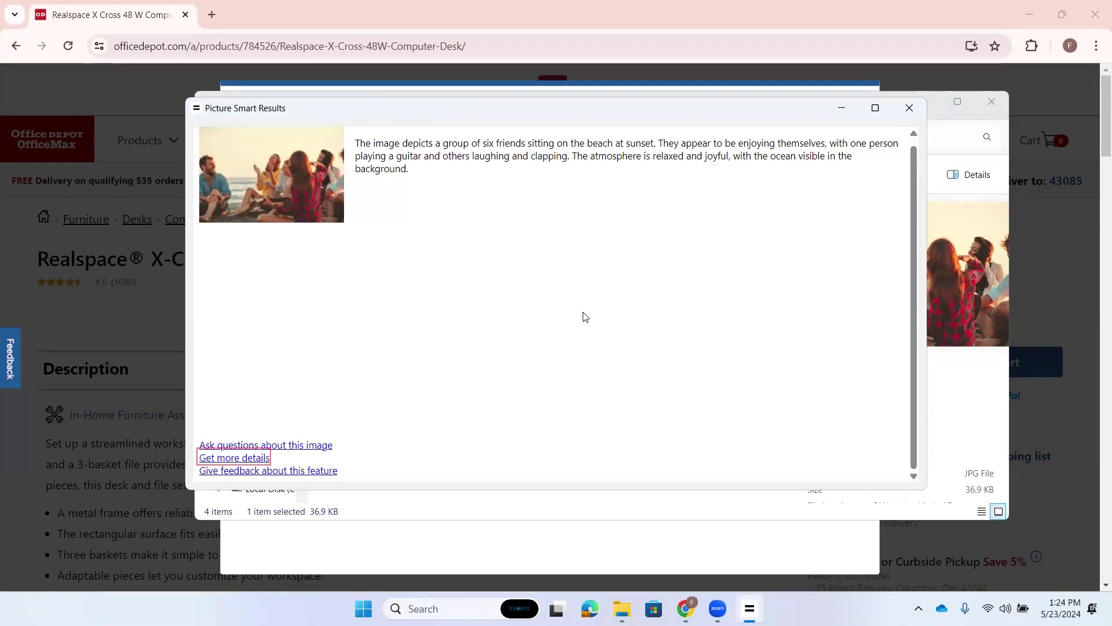
key("Return")
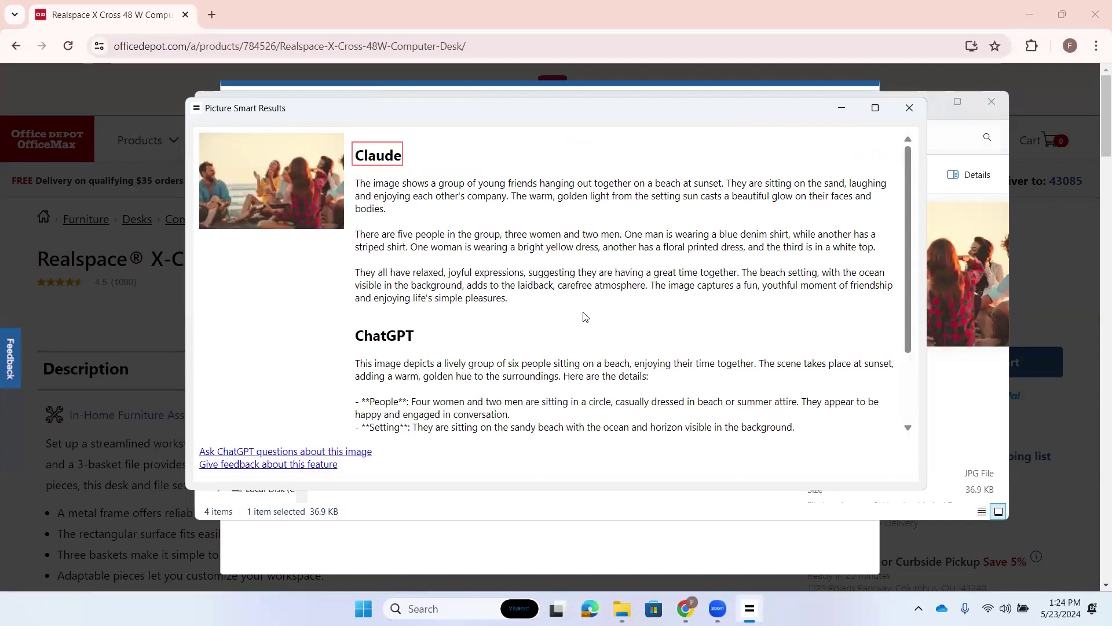
key("Down")
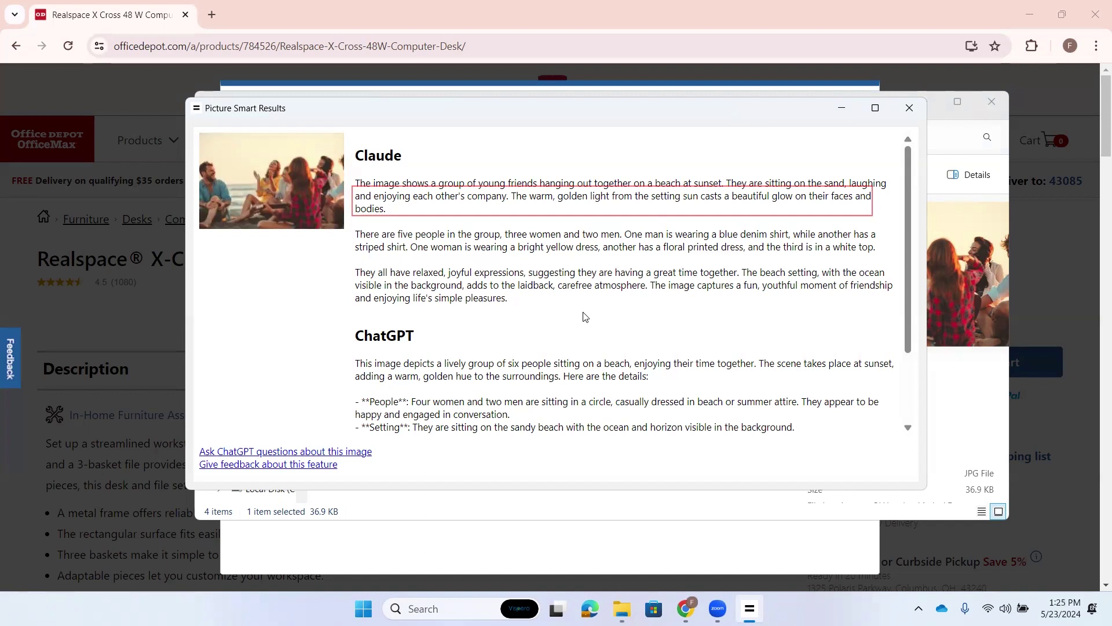
key("h")
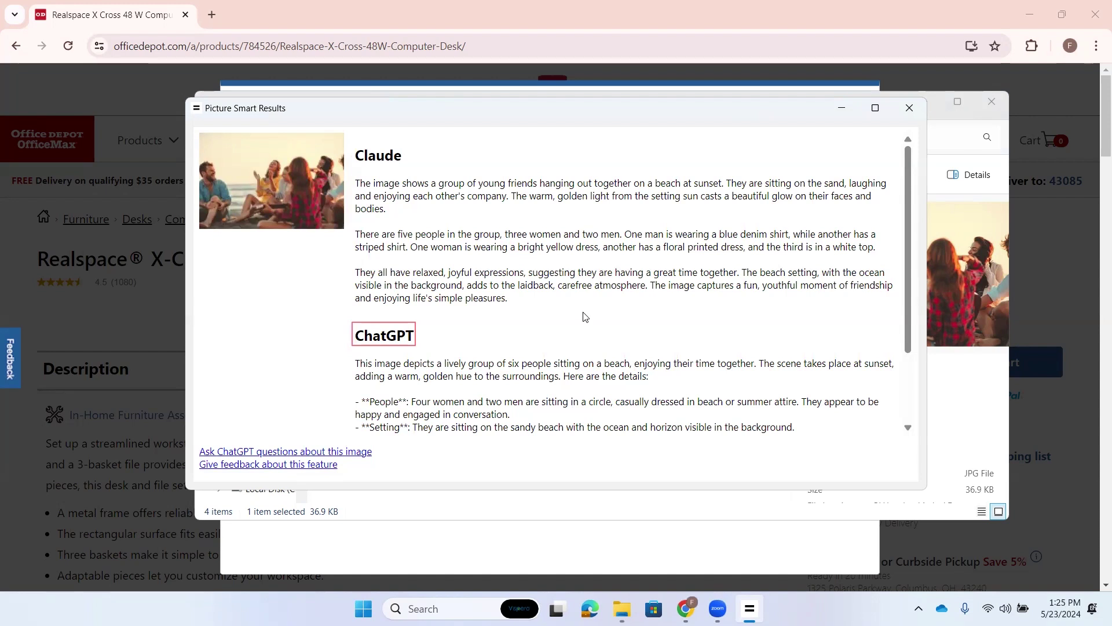
Ask ChatGPT about the beach image: "Tell me more about the colors of the sunset.".
key("Tab")
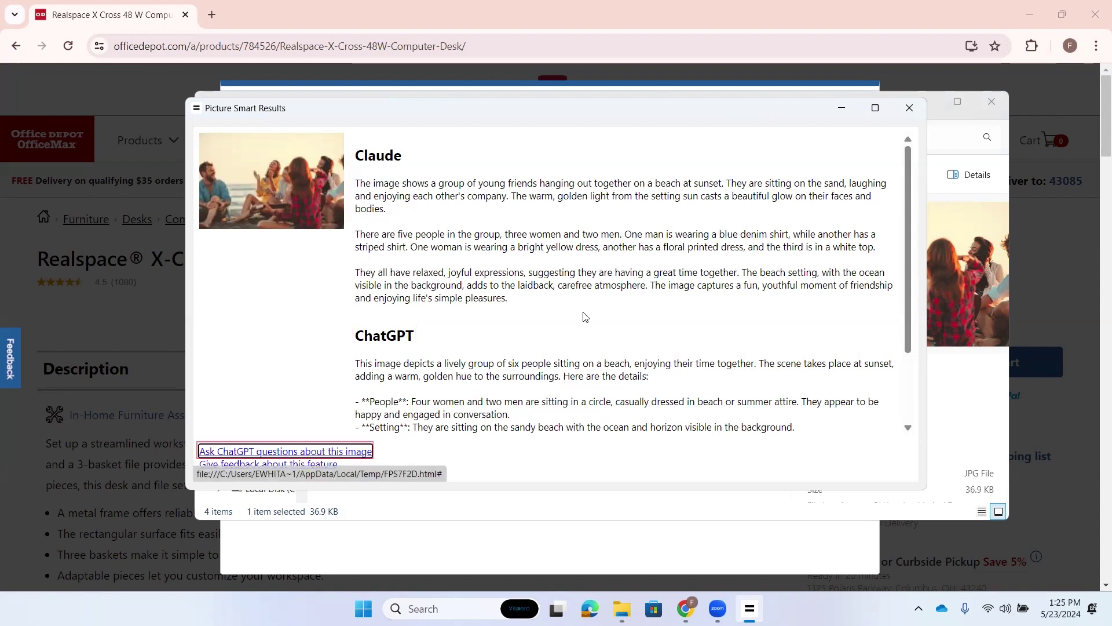
key("Return")
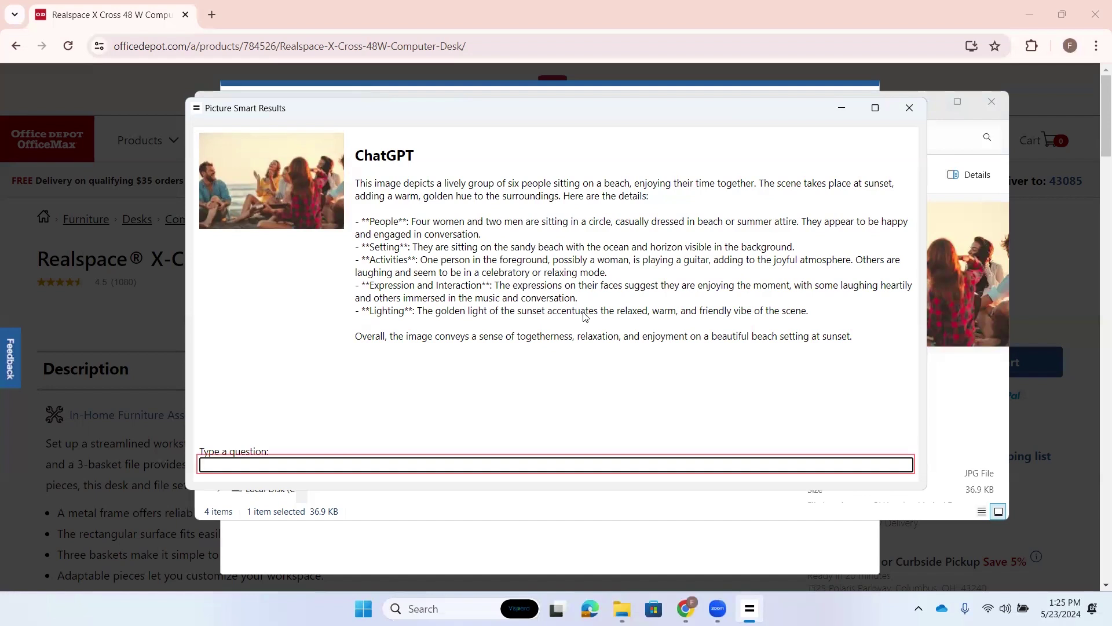
type("Tell me more about the colors of the sunset.")
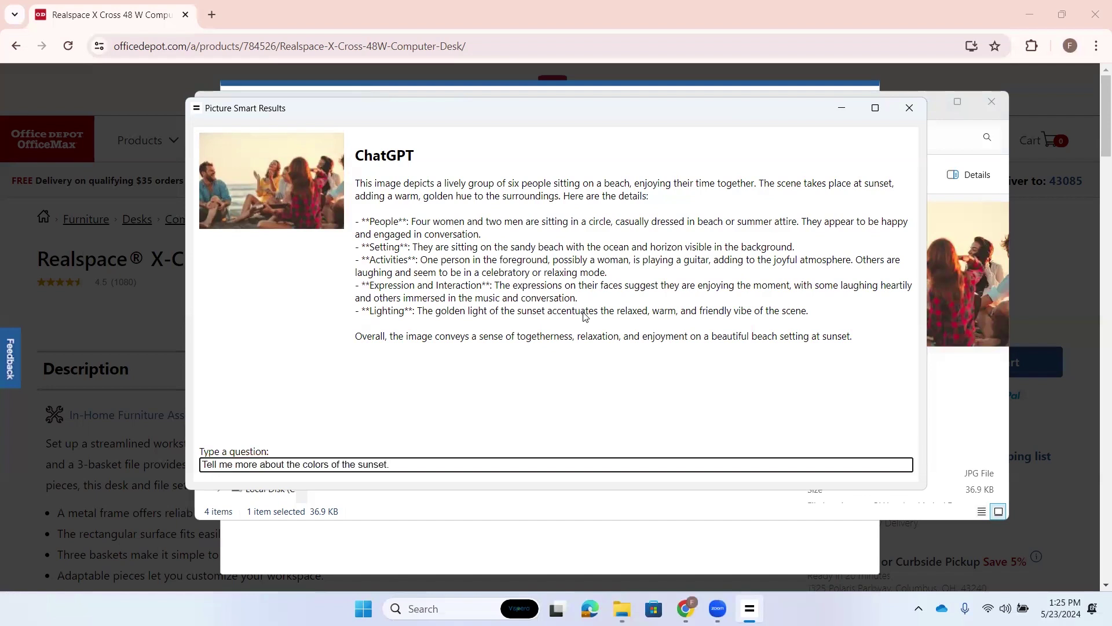
key("Return")
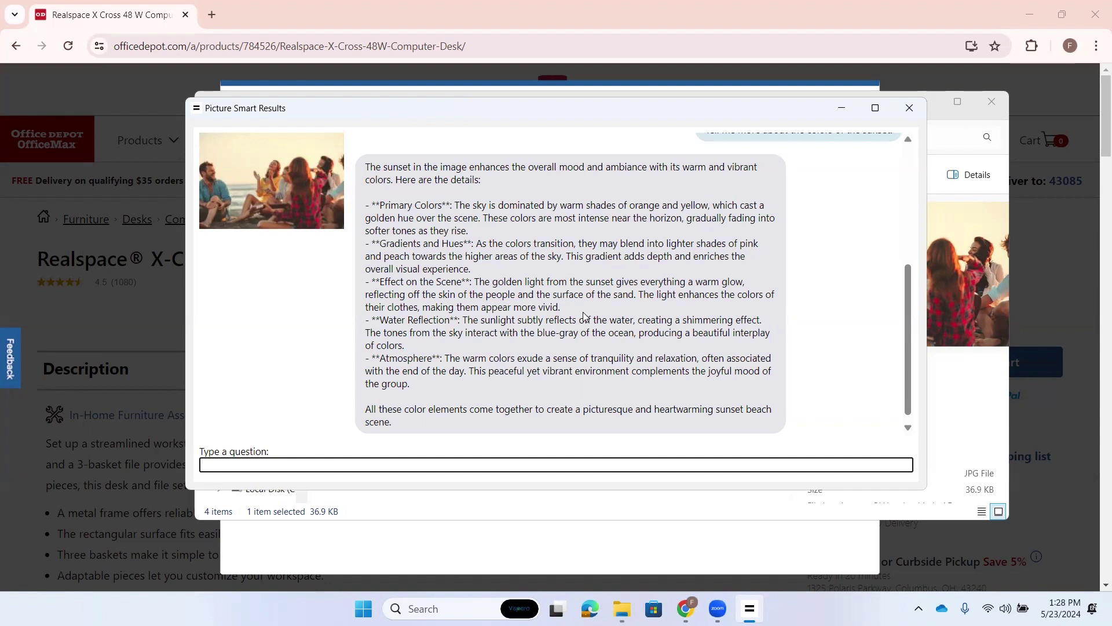
Review the start of the ChatGPT conversation and ask for a detailed description of the guitar in the photo.
key("ctrl+Home")
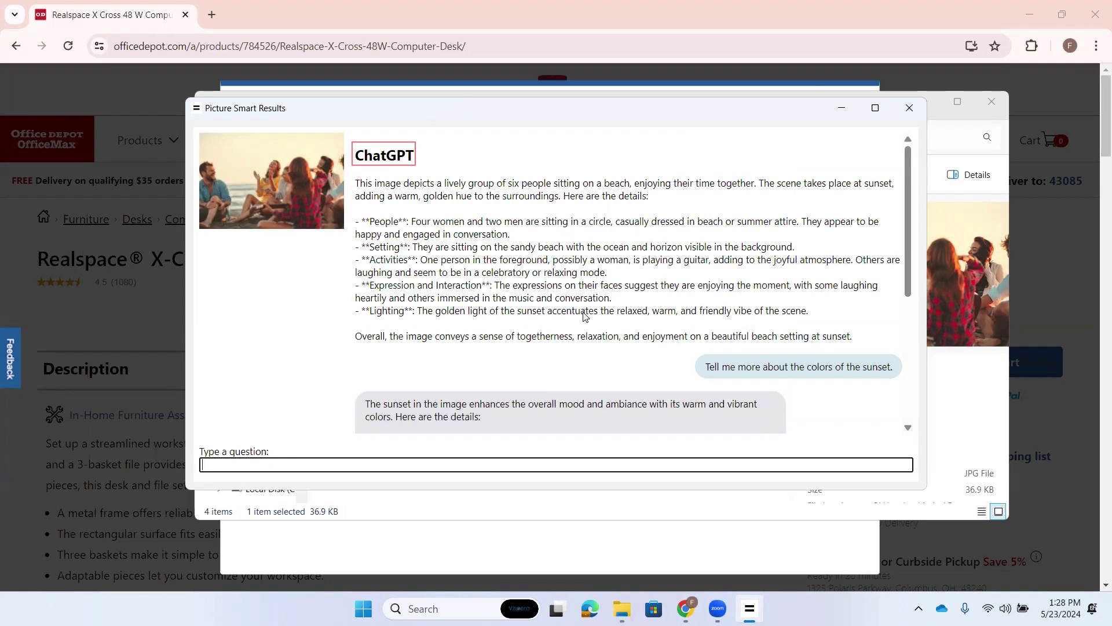
key("Down")
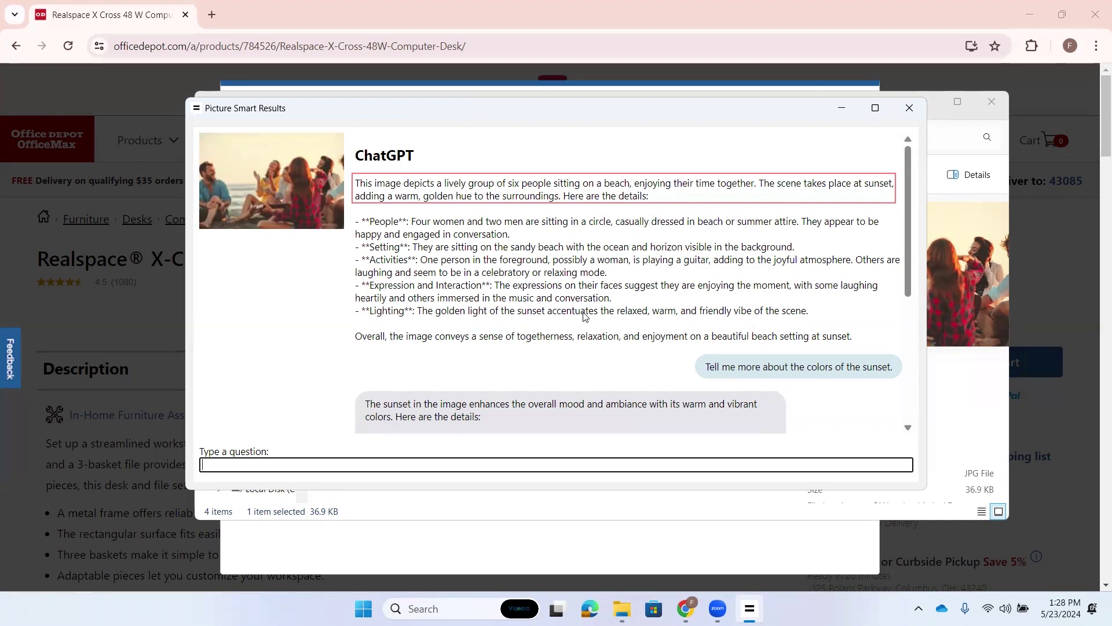
key("Tab")
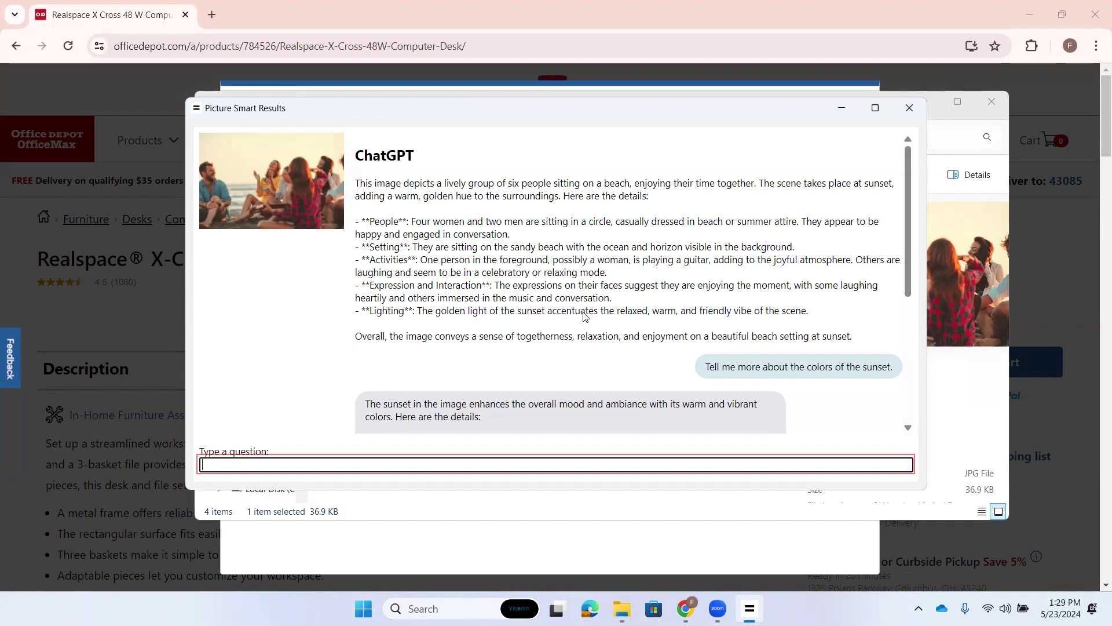
type("Please proide a detailed description about the guitar in the photo.")
key("Return")
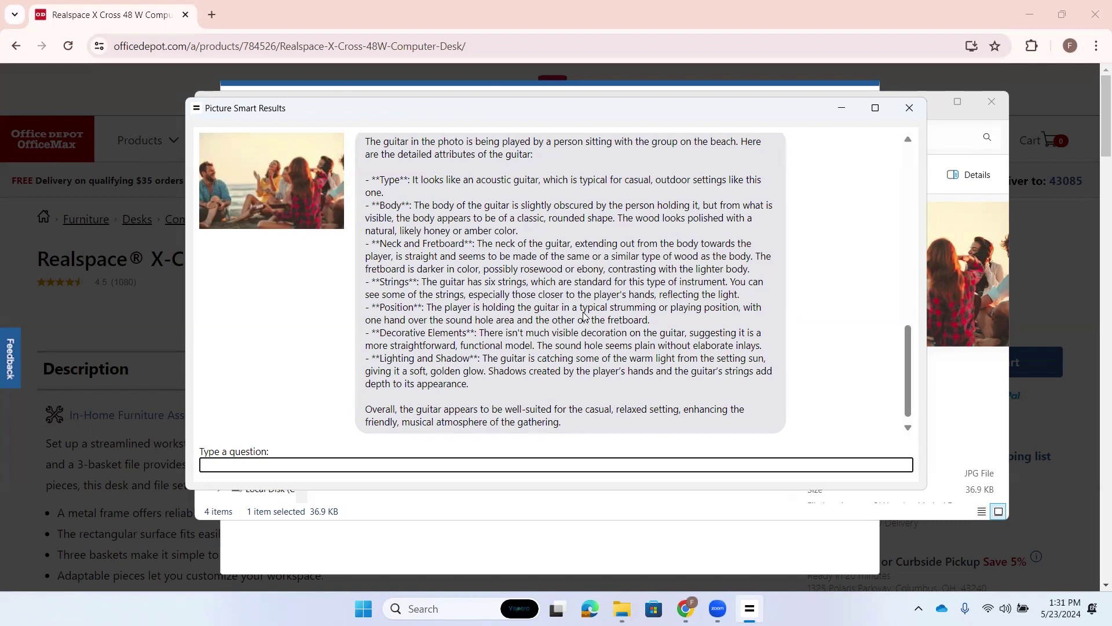
Ask "Is there any food in the photos?" and close the Picture Smart results after the answer.
type("Is there any food in the photos?")
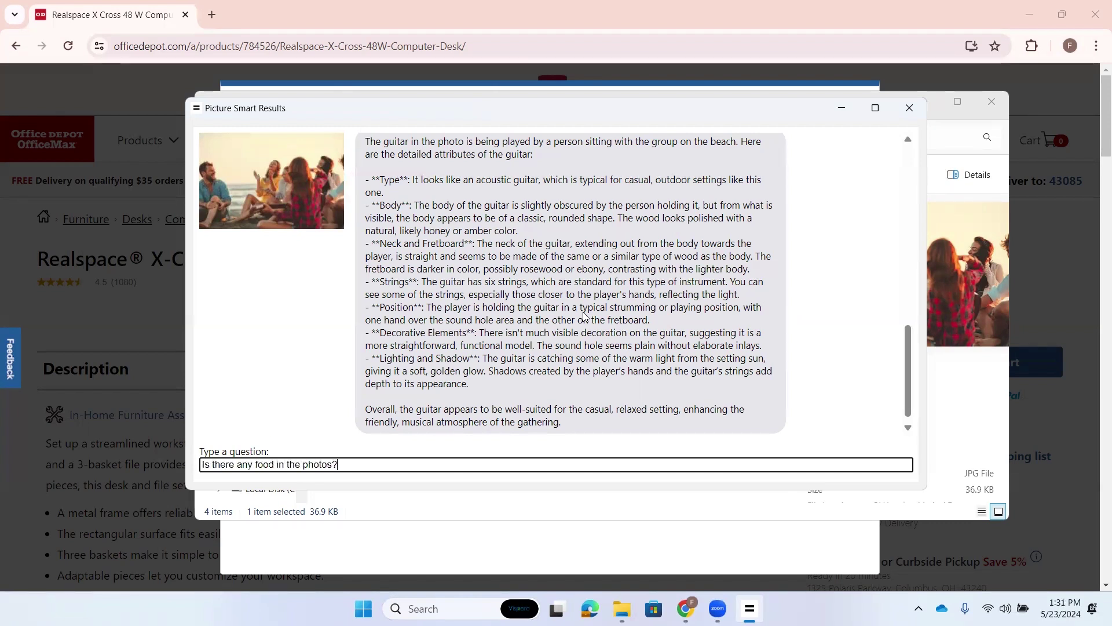
key("Return")
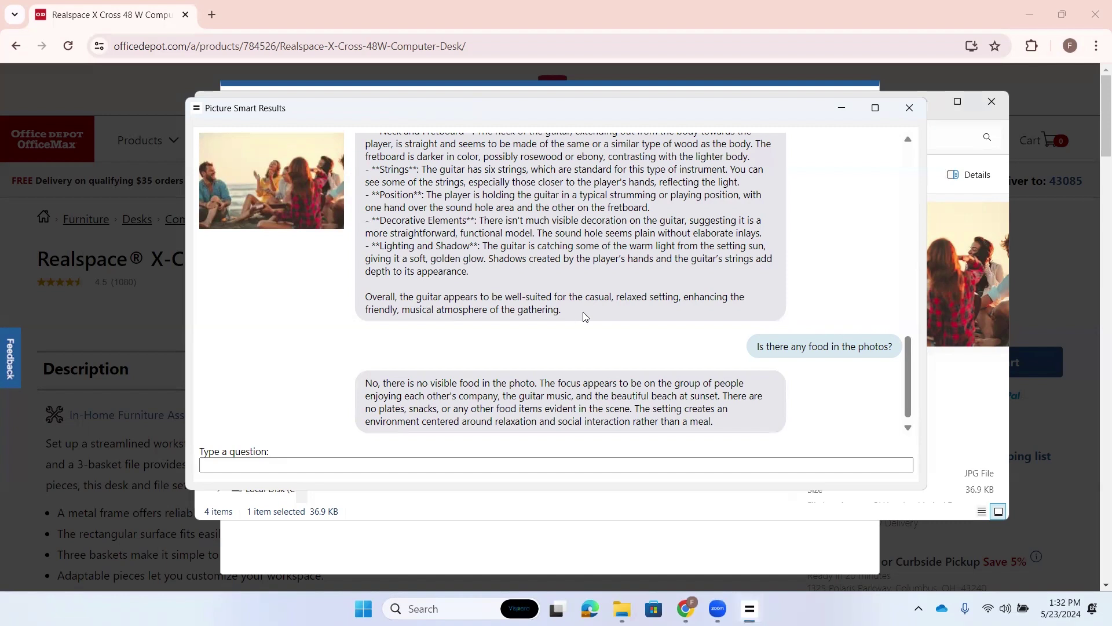
key("Escape")
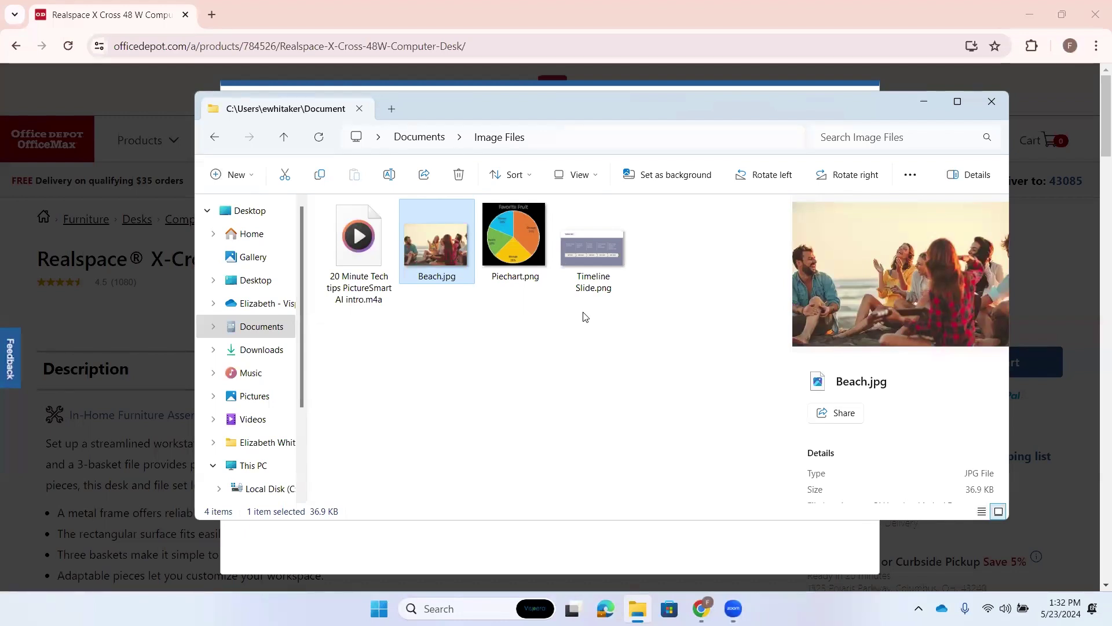
Switch to the Office Depot page in Chrome and generate a Picture Smart description of the enlarged desk image.
key("alt+Tab")
key("alt+Tab")
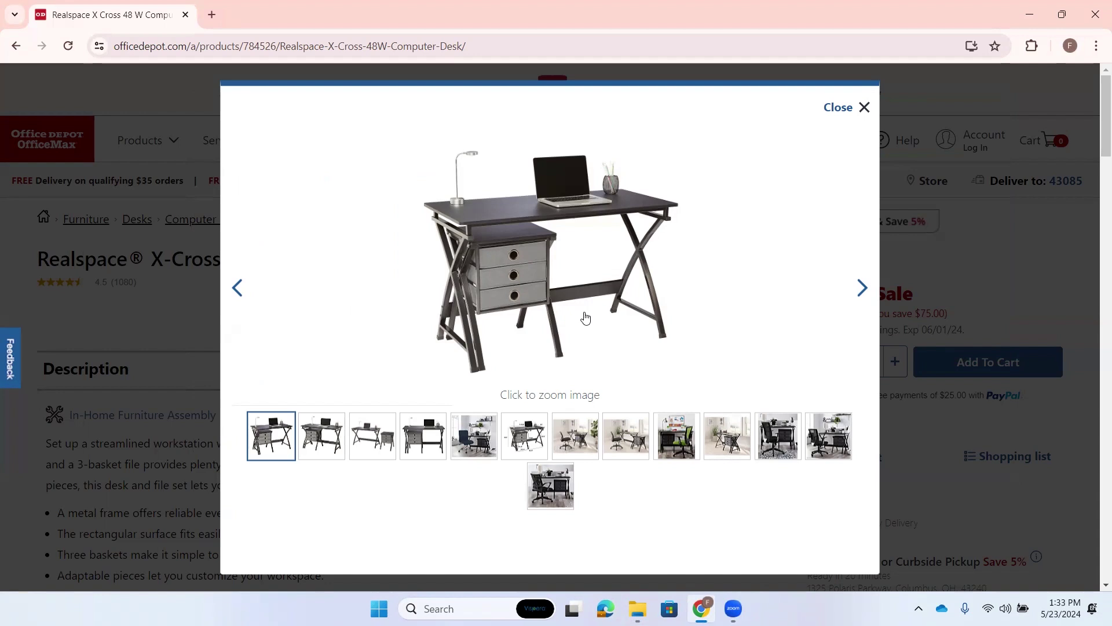
key("Tab")
key("Tab")
key("Tab")
key("Tab")
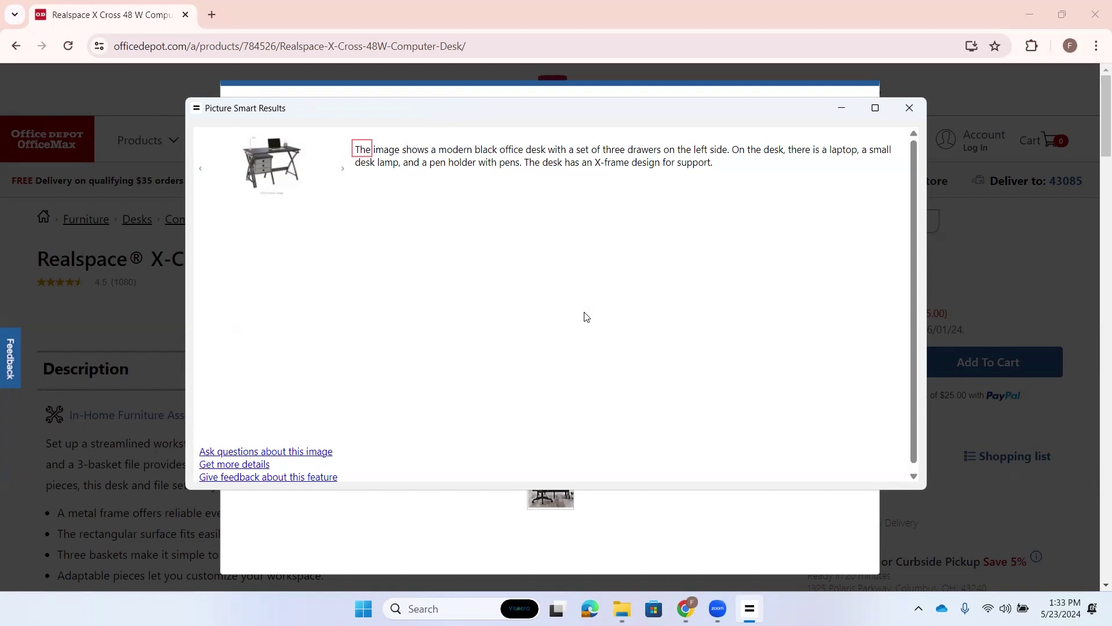
Open the question prompt for the desk image and submit "Describe the desktop material.".
key("Tab")
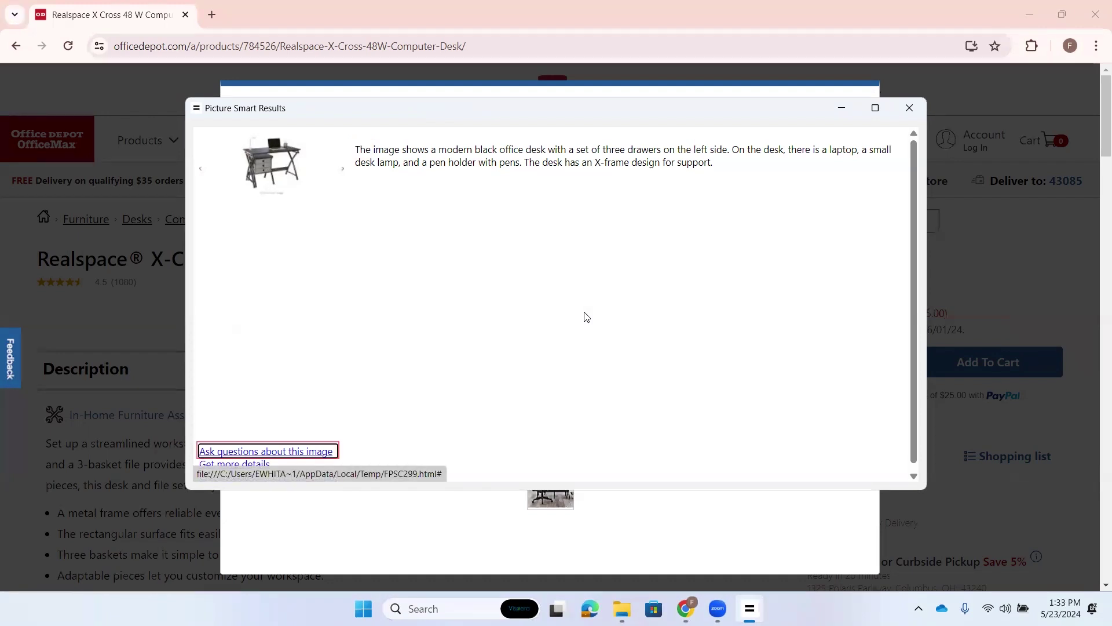
key("Return")
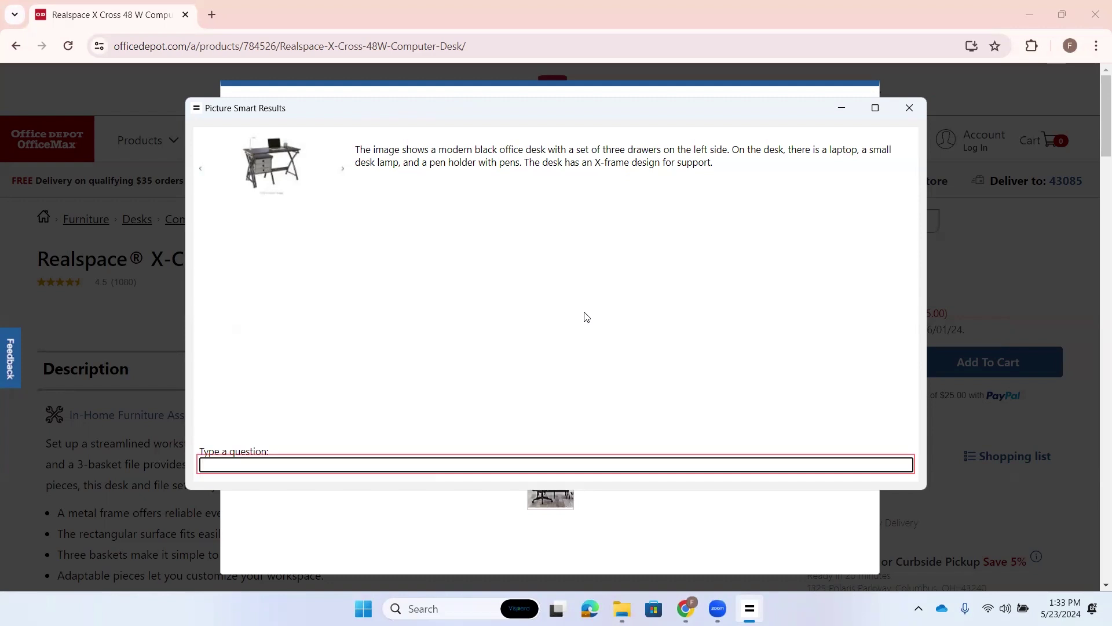
type("What")
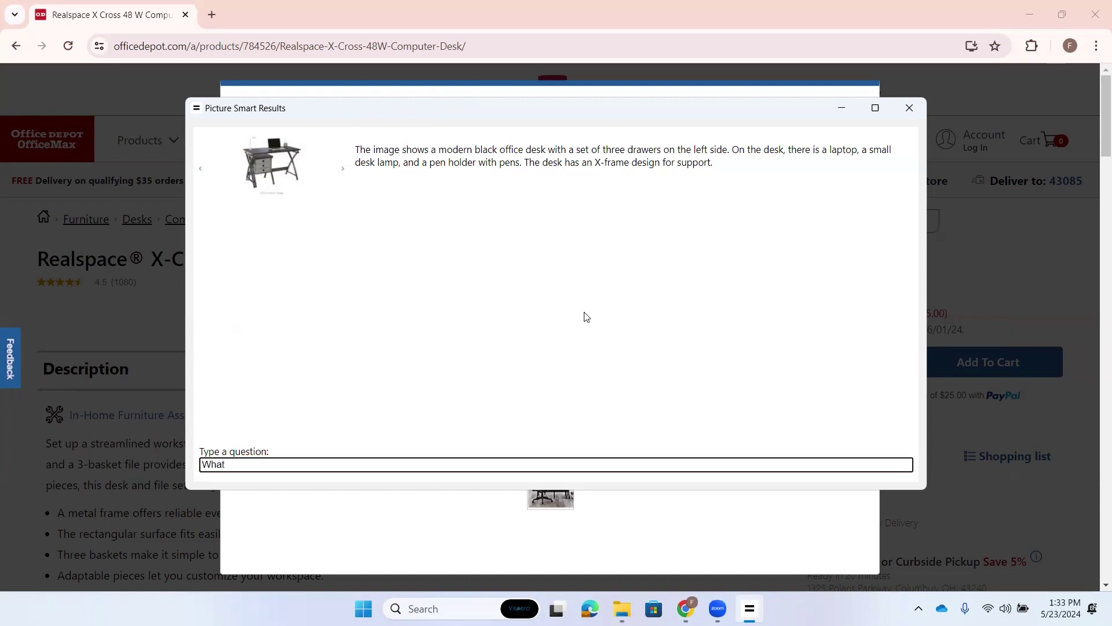
key("BackSpace")
key("BackSpace")
key("BackSpace")
key("BackSpace")
type("Describe the desktop m")
key("BackSpace")
type("material")
key("Return")
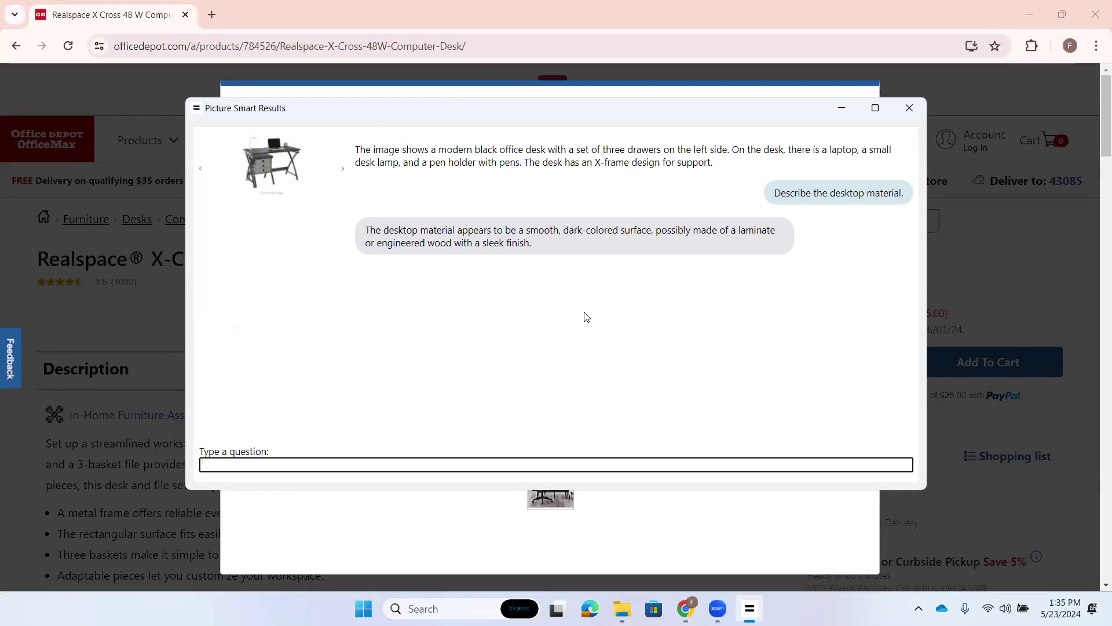
Ask the follow-up question "Is there bracing across the back of the frame?" about the desk.
type("Is there bracing across the back of the frame?")
key("Return")
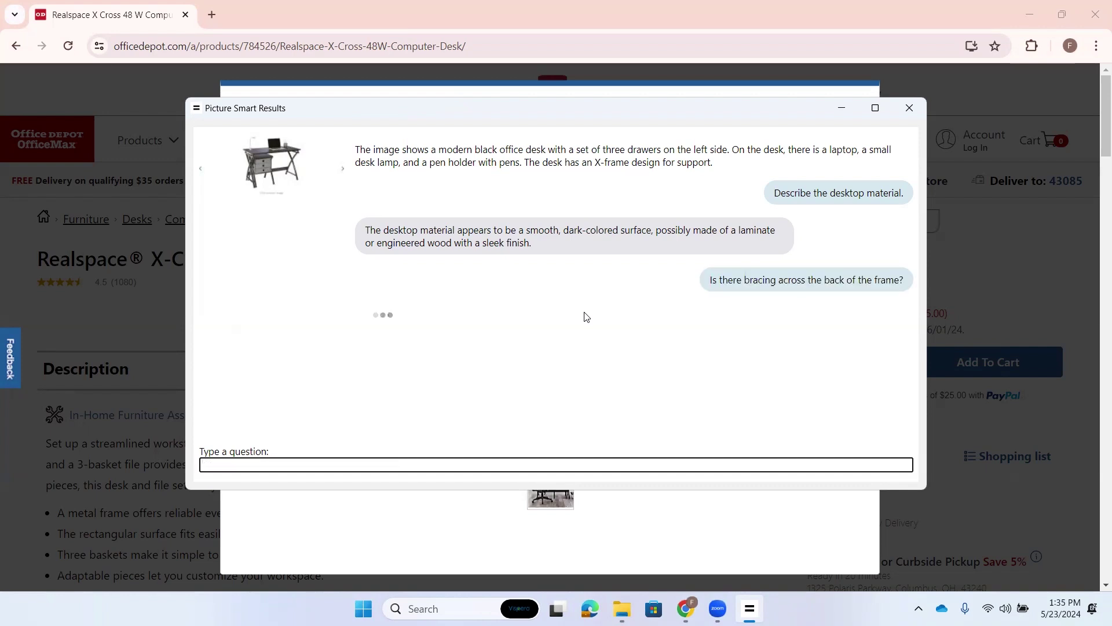